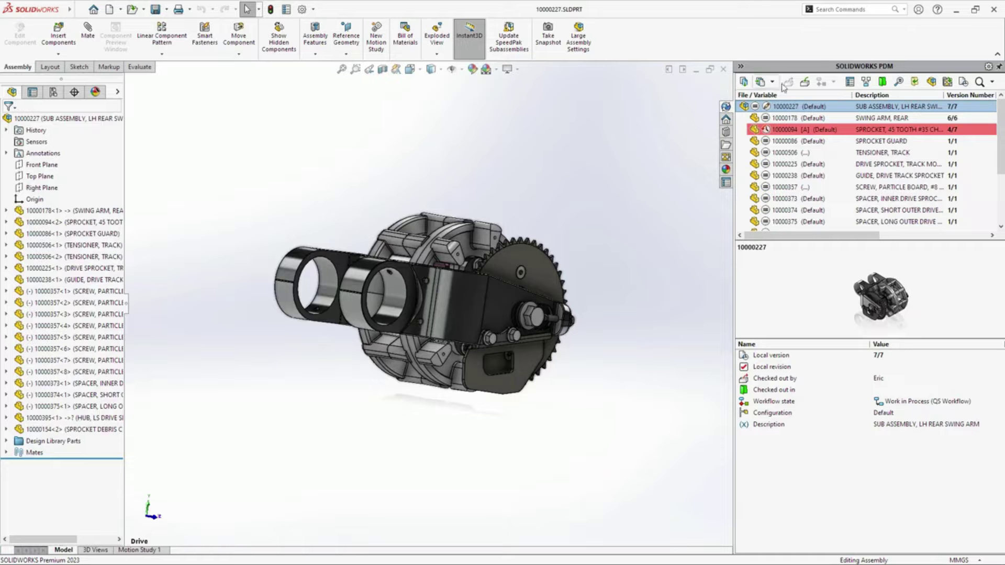
Step: Copy the file number 10000227 from the assembly's file name into the data card's Doc Number field
left_click(848, 82)
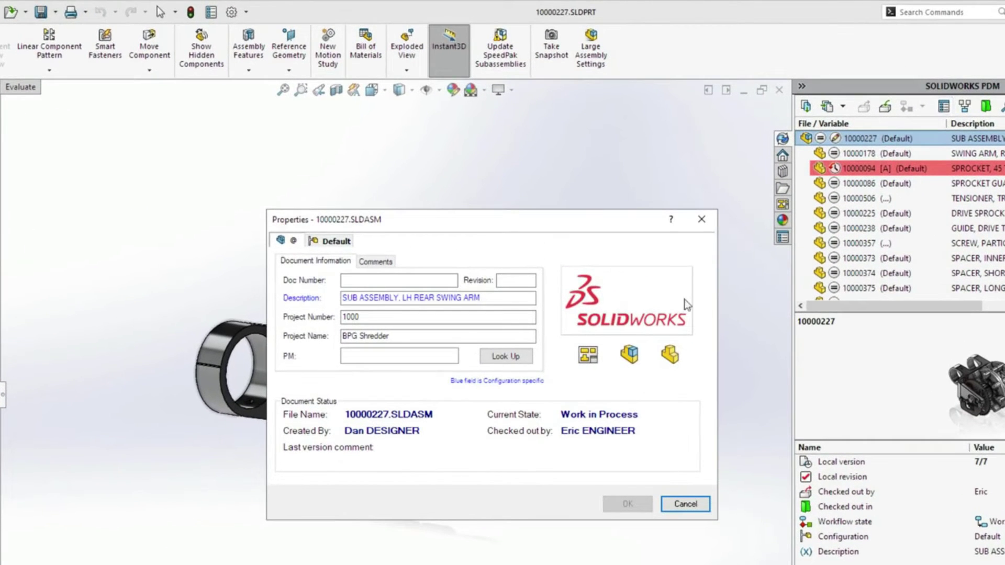
left_click_drag(388, 415, 348, 412)
key("ctrl+c")
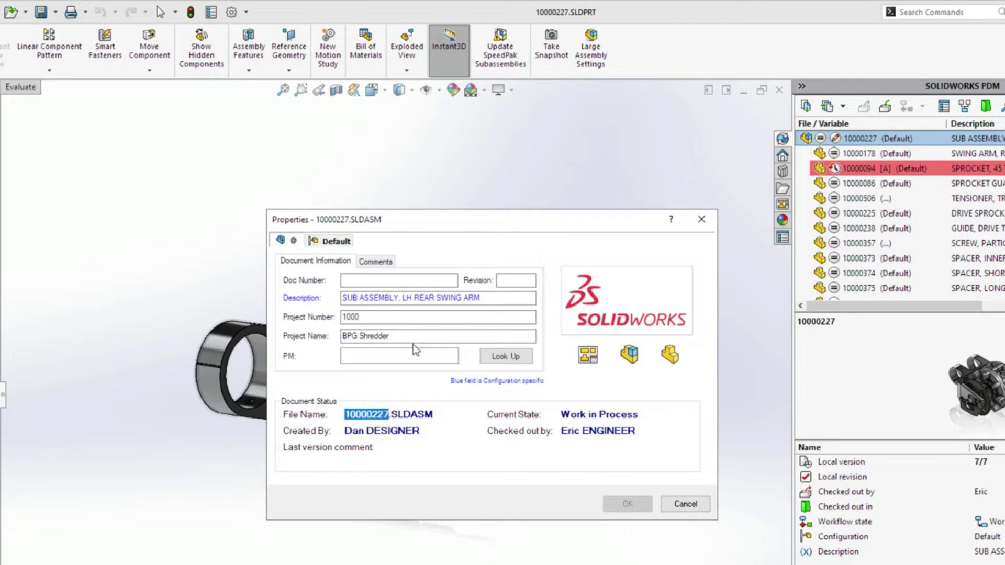
left_click(435, 281)
key("ctrl+v")
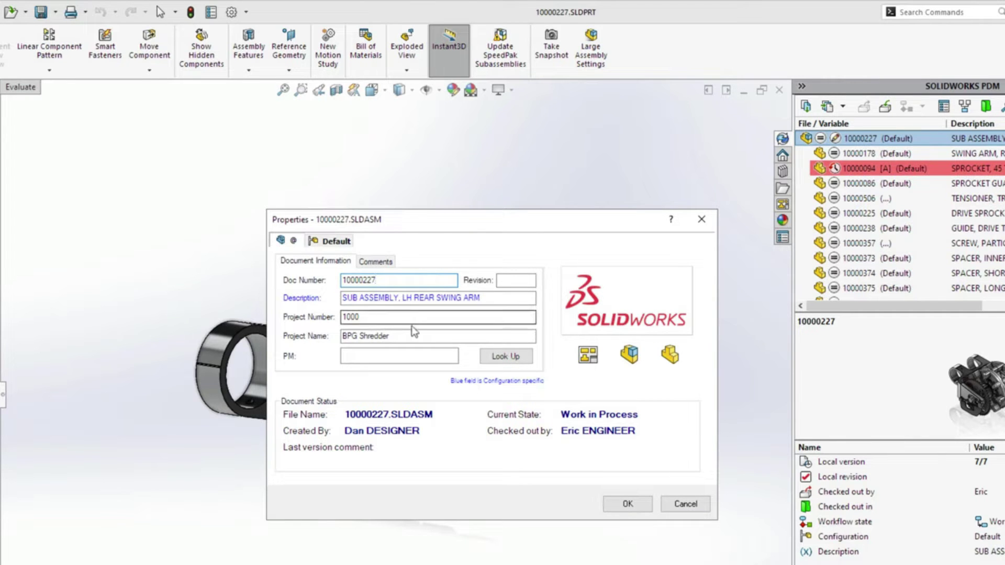
Step: Look up a user by login, assign them as project manager, and save the data card
left_click(404, 355)
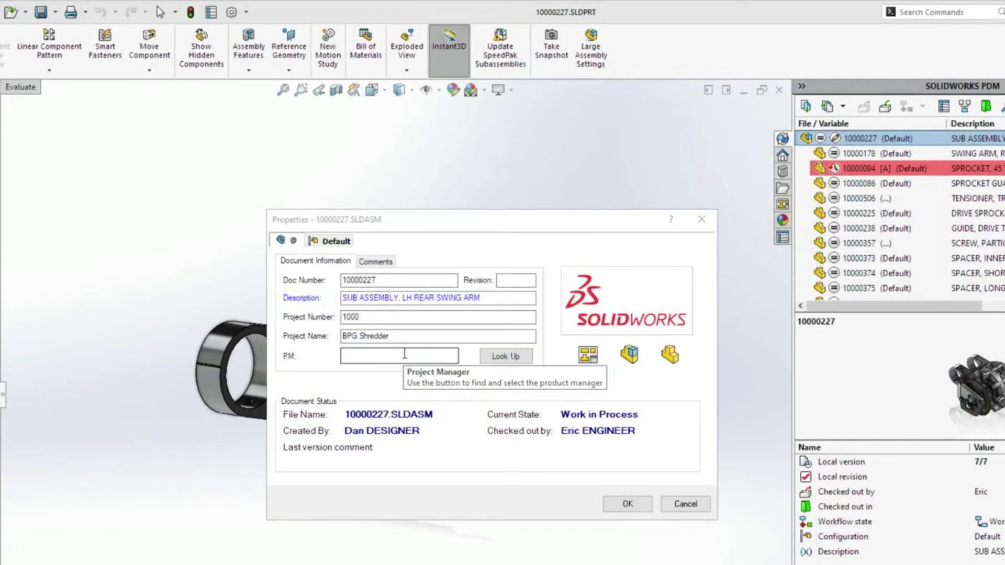
left_click(492, 359)
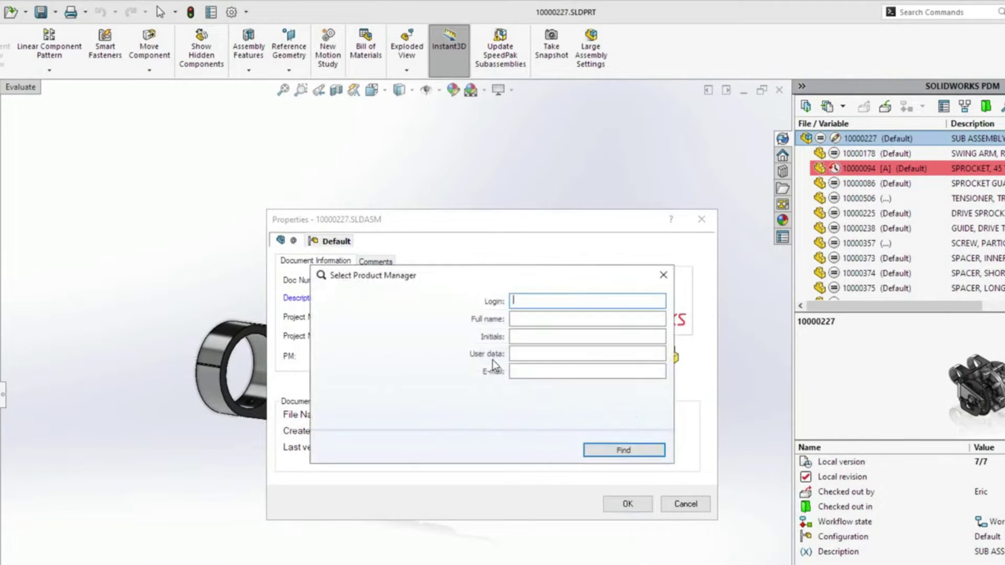
type("pete")
left_click(588, 450)
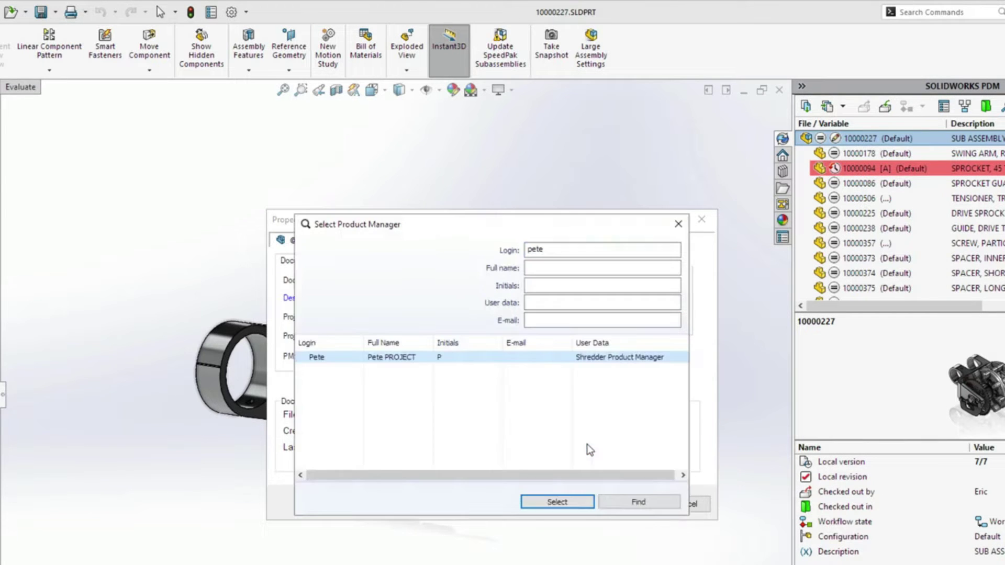
left_click(564, 502)
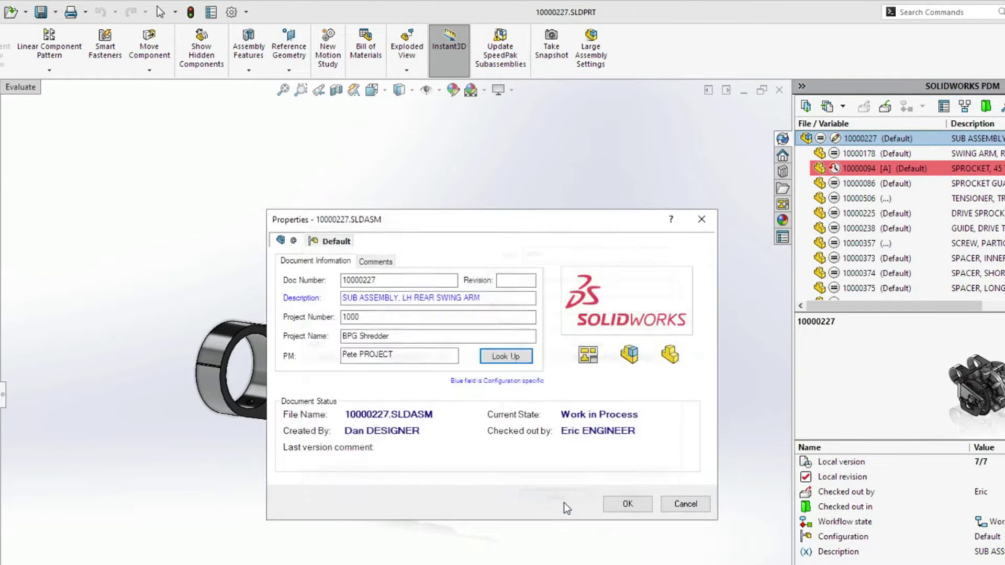
left_click(608, 503)
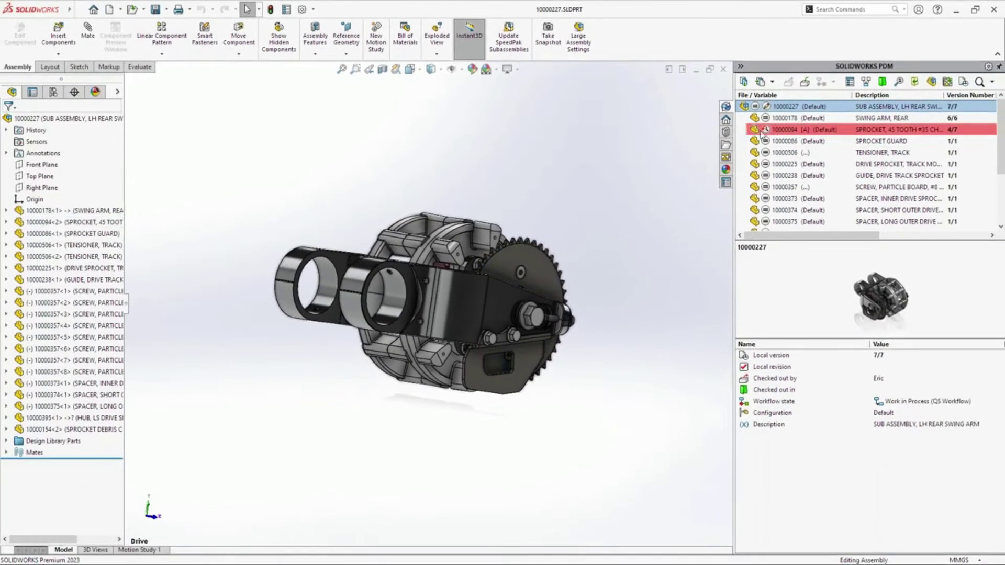
Step: Select sprocket part 10000094 and review its version history
left_click(789, 144)
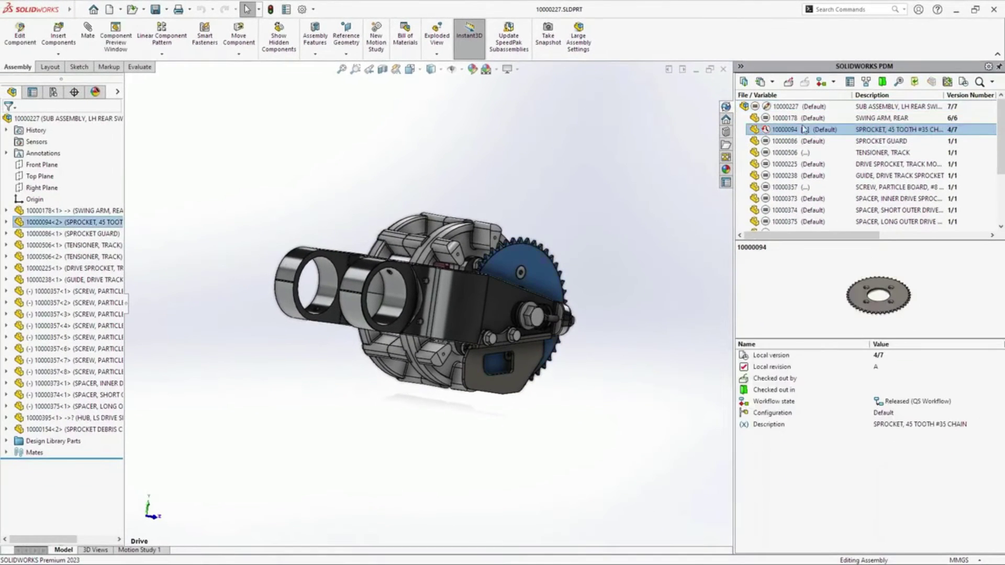
left_click(964, 83)
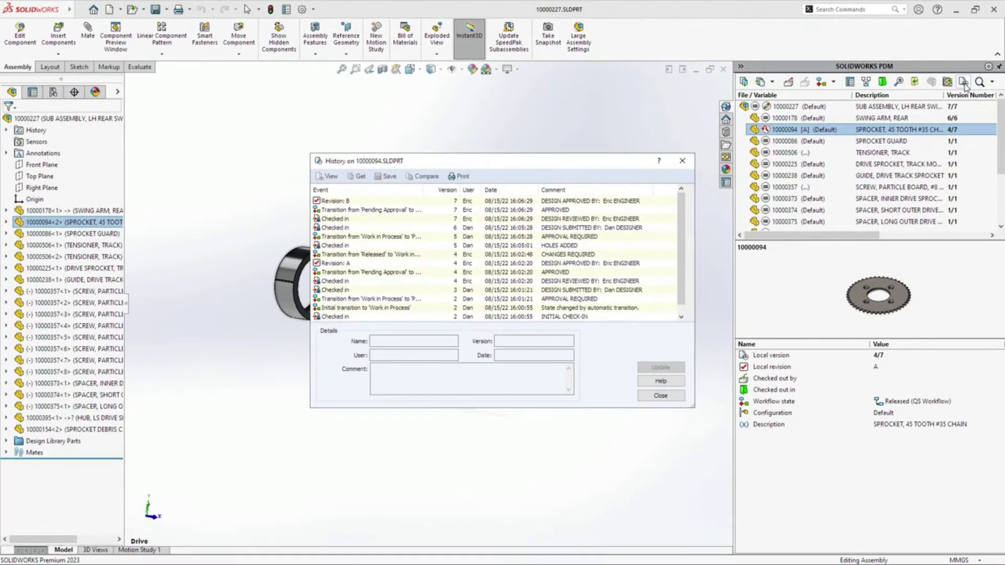
left_click(660, 396)
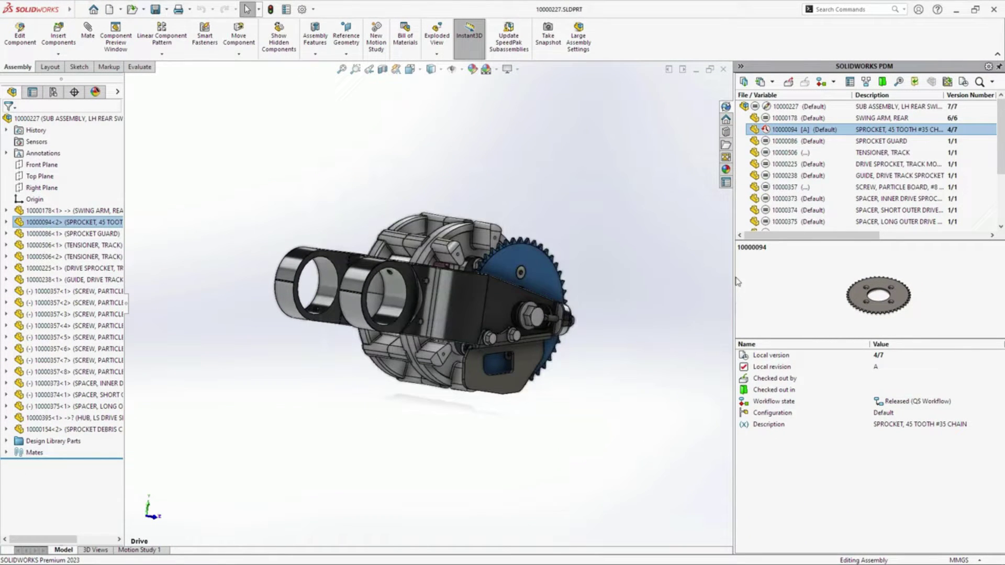
Step: Get version 7, revision B, of the sprocket part
right_click(757, 133)
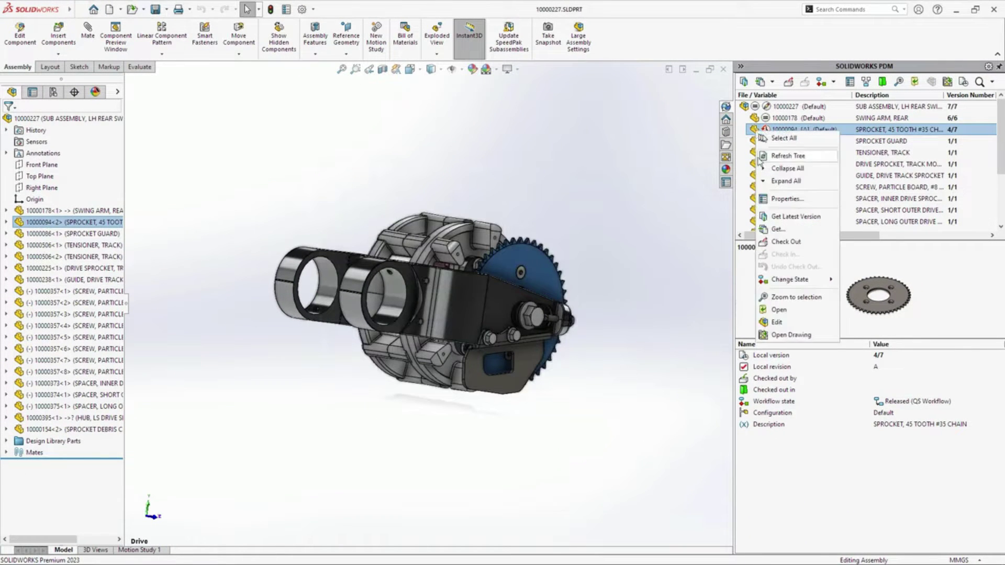
left_click(767, 229)
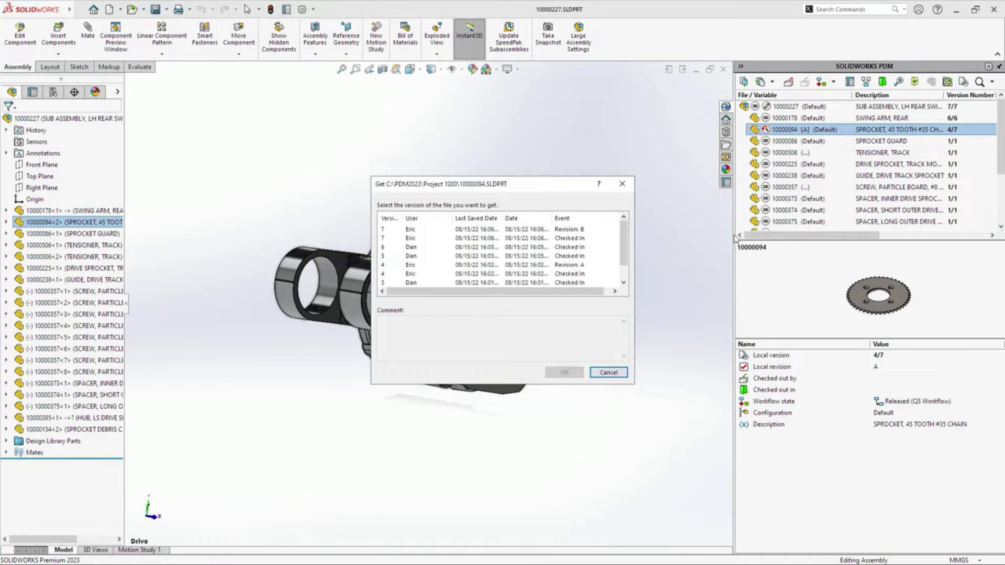
left_click(605, 231)
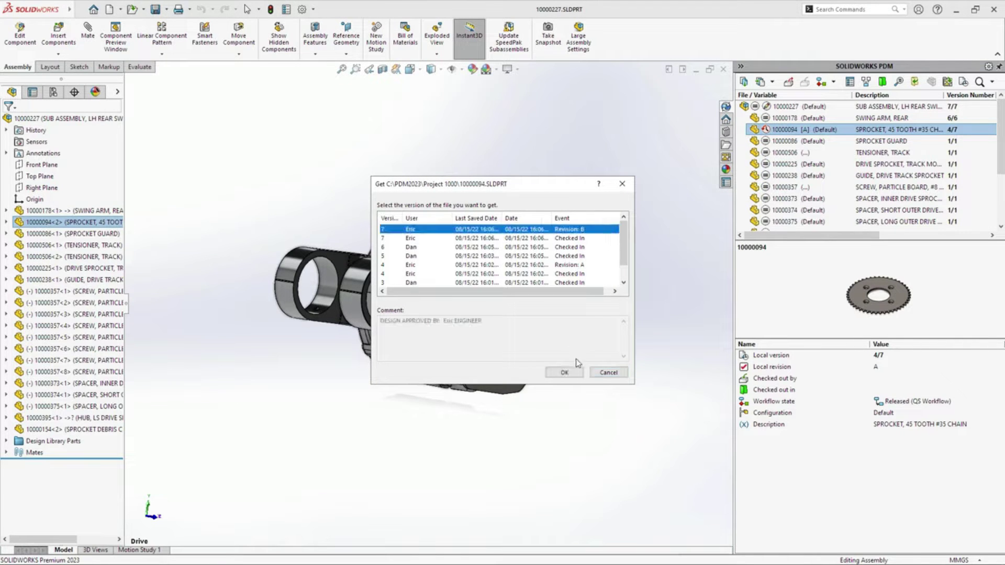
left_click(565, 373)
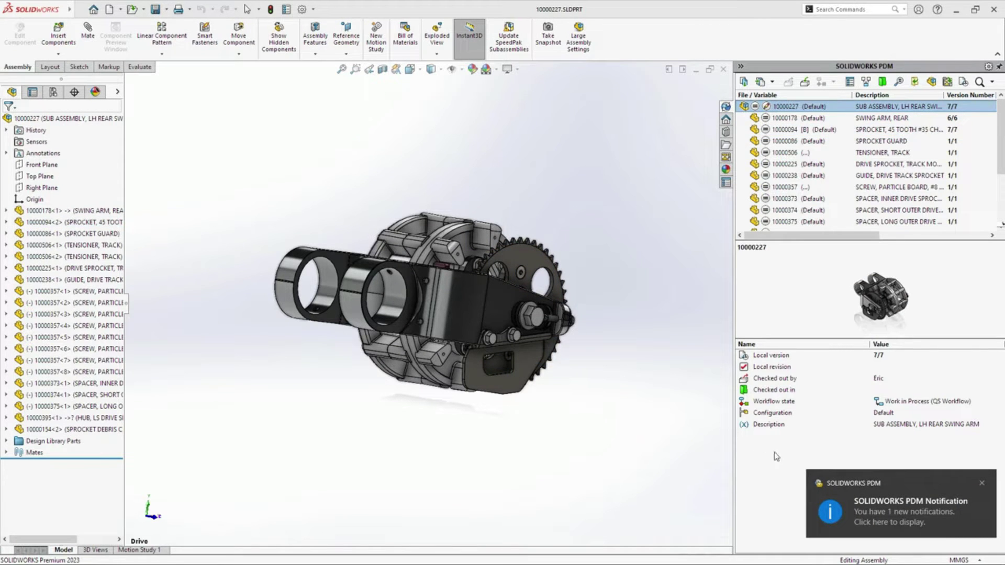
Step: Open the PDM notification about documents that changed state
left_click(913, 520)
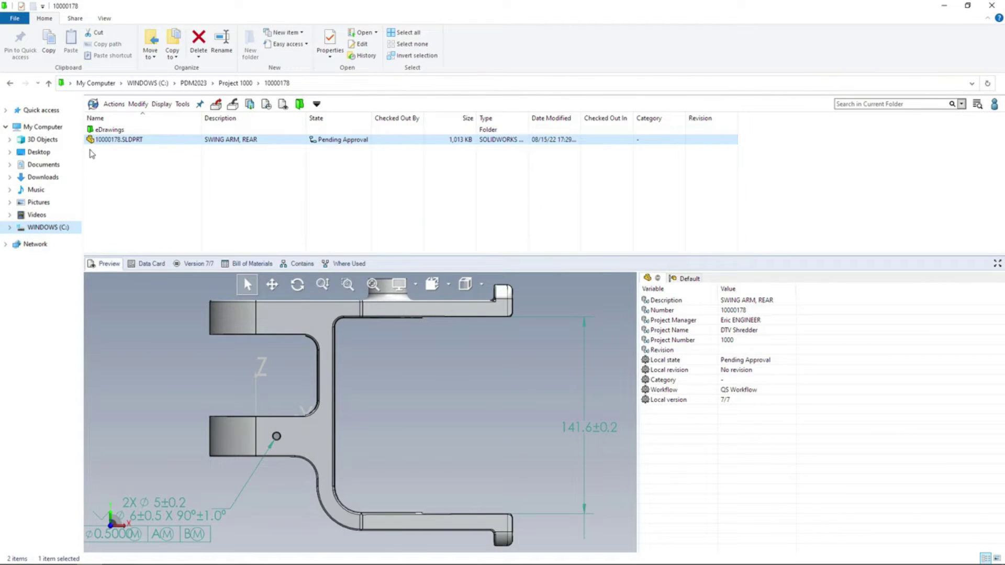
Step: Create a STEP 242 file from part 10000178.SLDPRT
right_click(91, 140)
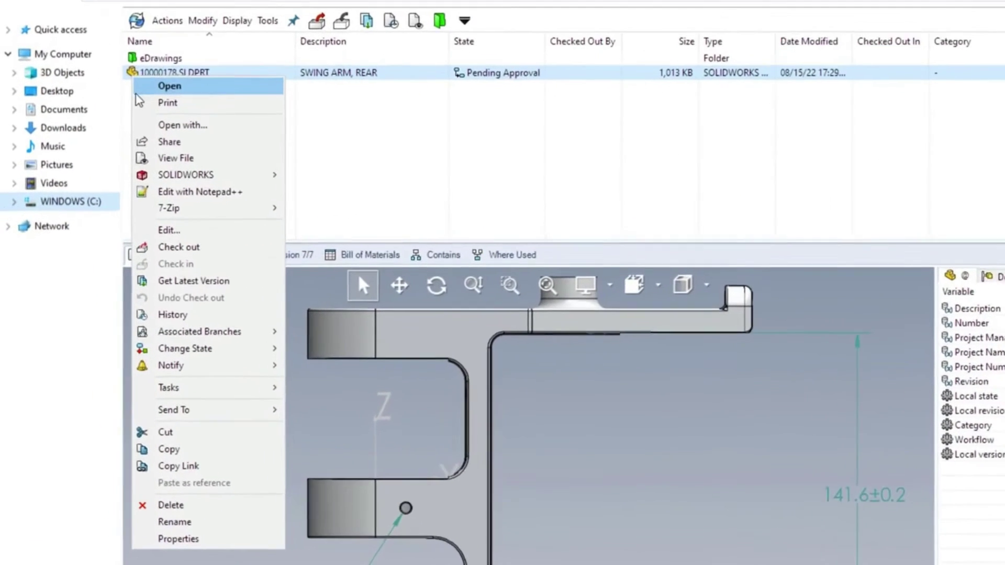
mouse_move(147, 391)
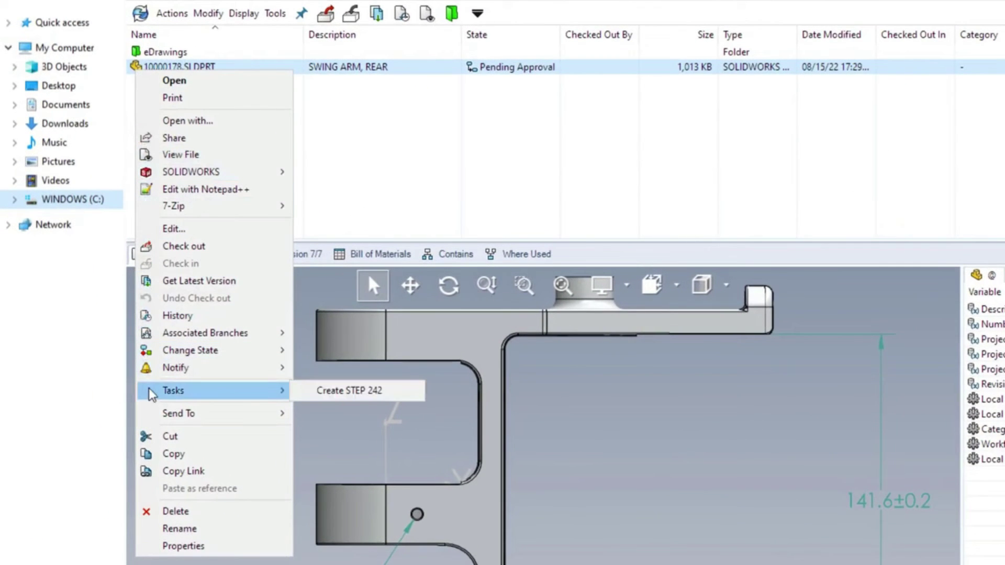
left_click(302, 394)
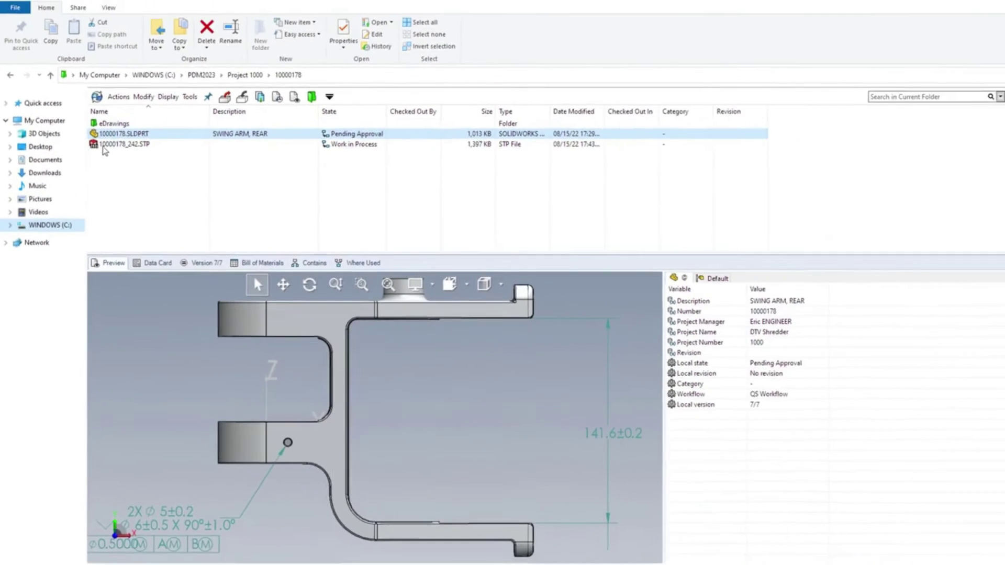
Step: Preview 10000178.html from the eDrawings folder and switch it to the isometric view
double_click(104, 124)
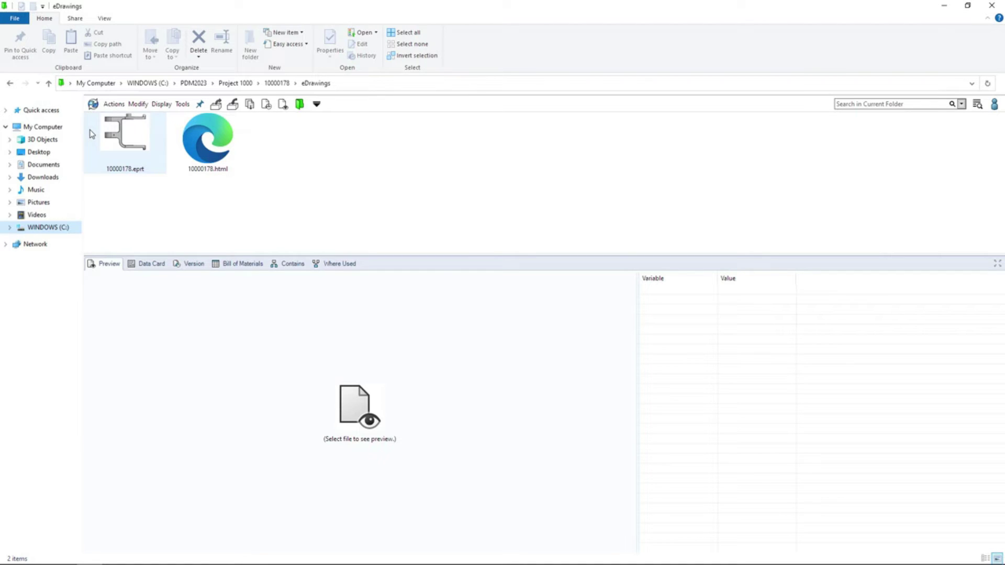
left_click(190, 137)
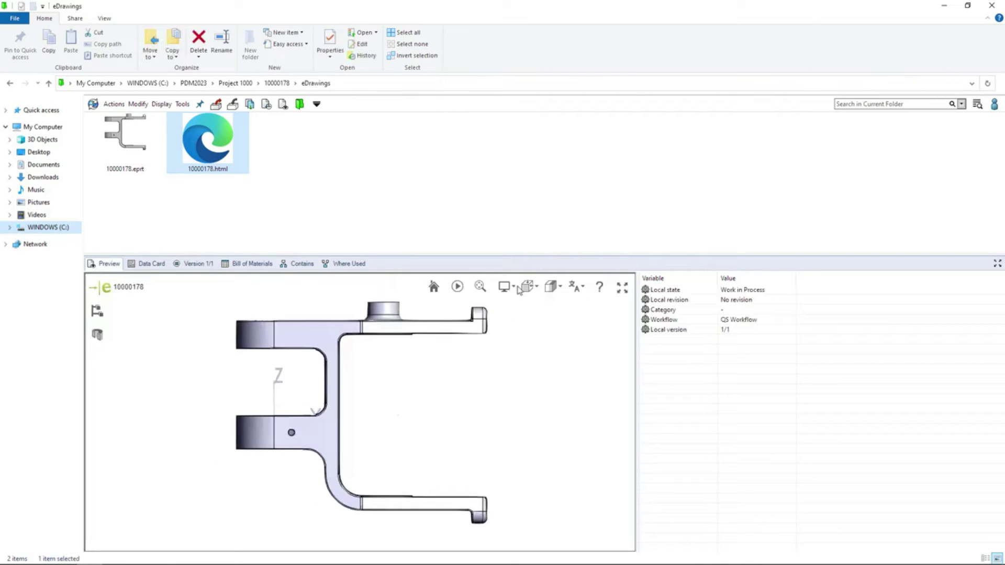
left_click(525, 287)
left_click(592, 311)
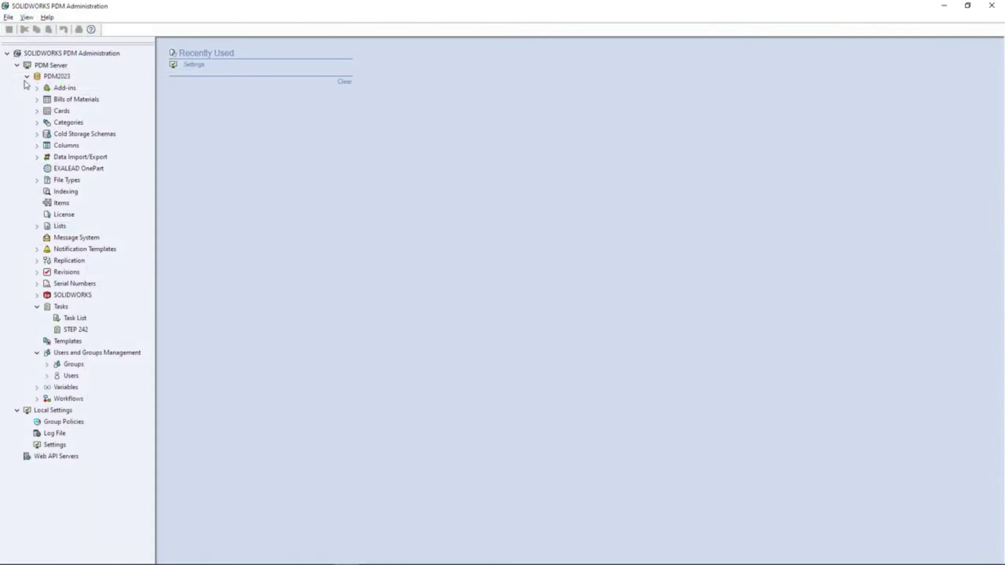
Step: Enable automatic administration login for the PDM2023 vault in local settings
double_click(51, 445)
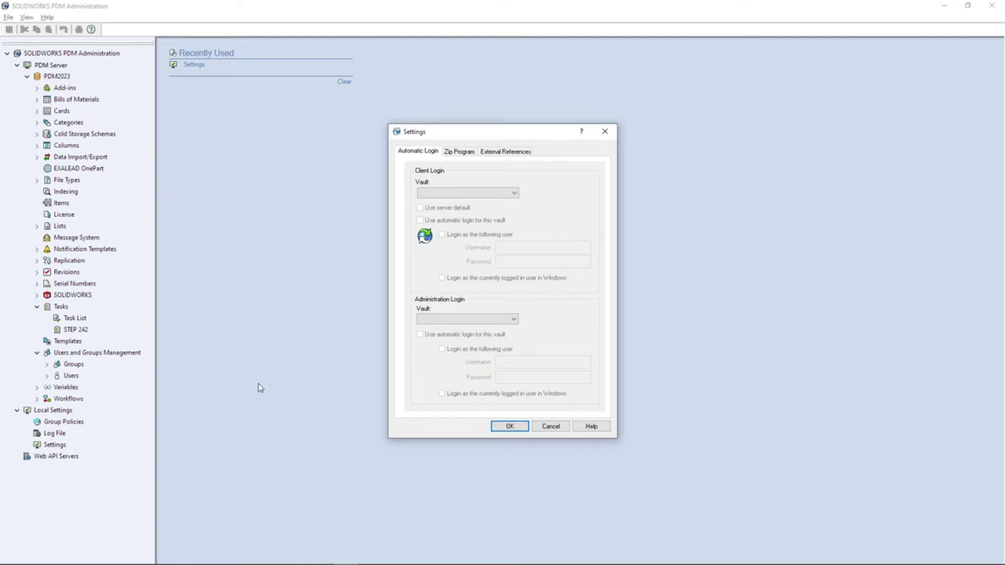
left_click(497, 320)
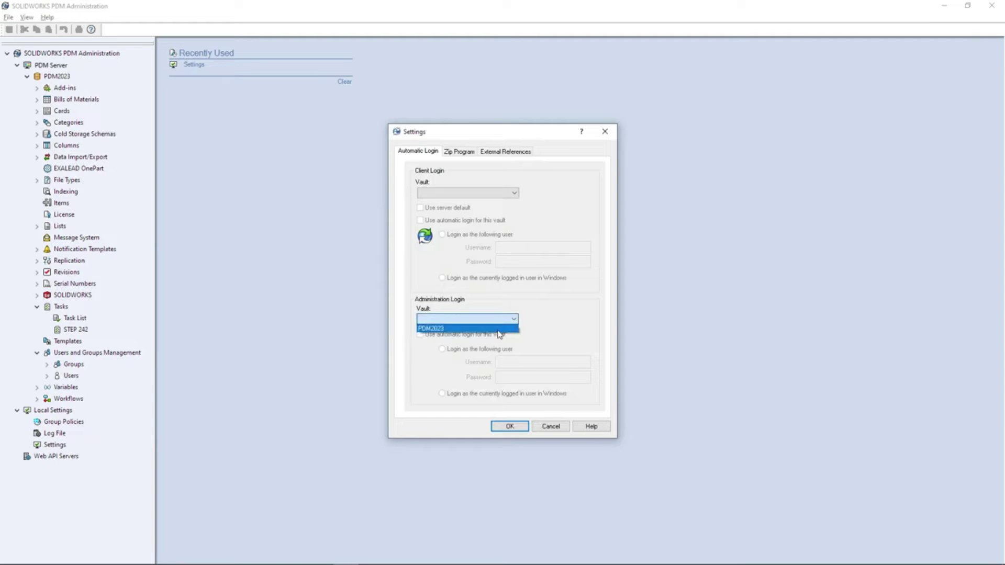
left_click(497, 329)
left_click(420, 334)
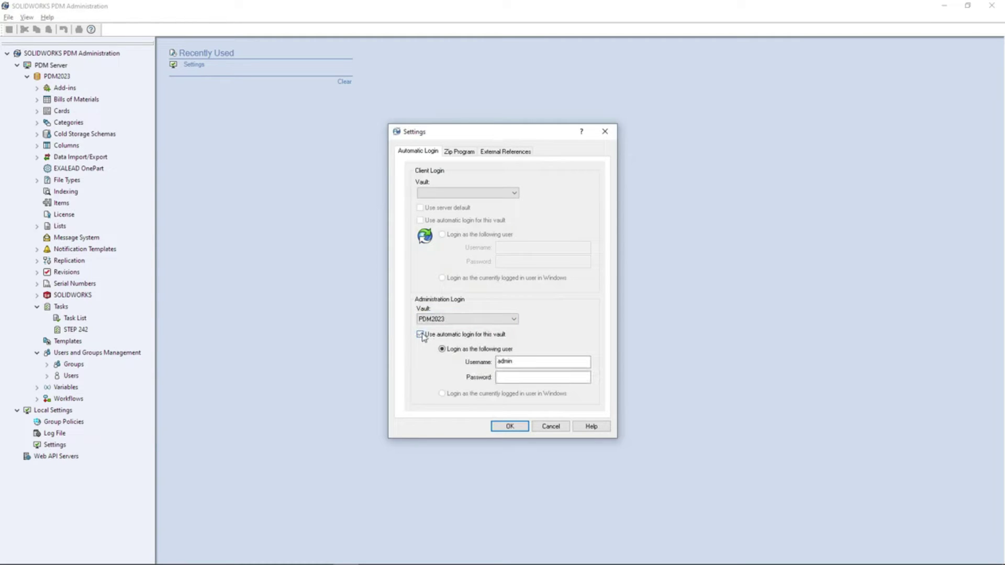
left_click(495, 427)
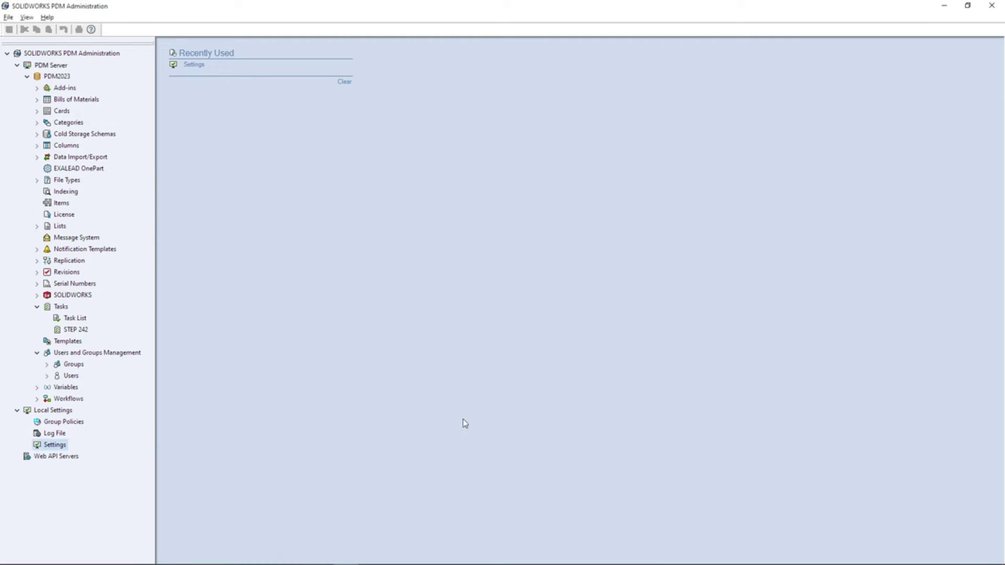
Step: Review the STEP 242 task's execution method and Task_Server computer, then close its properties
double_click(85, 330)
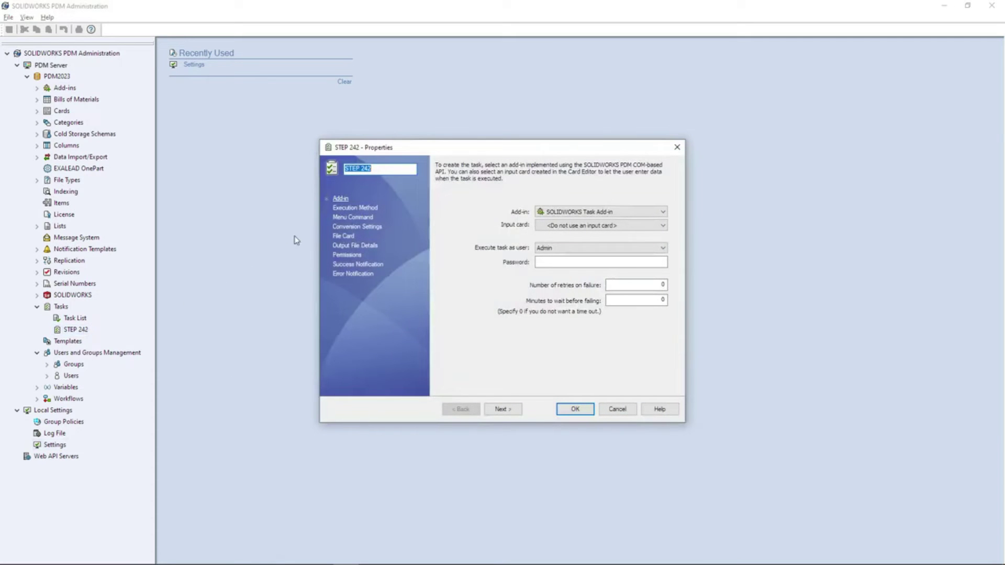
left_click(354, 208)
left_click(520, 255)
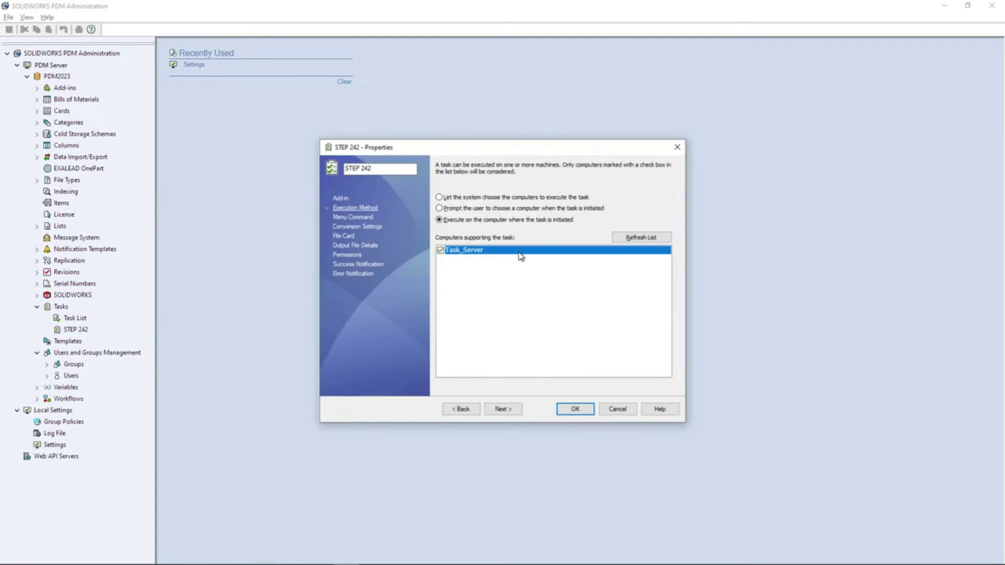
right_click(520, 255)
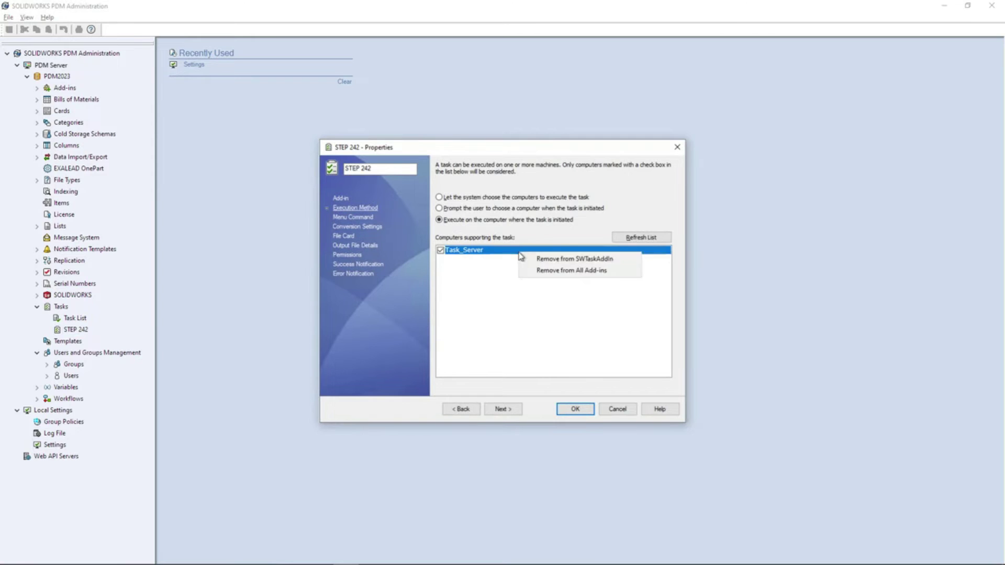
left_click(529, 299)
left_click(577, 410)
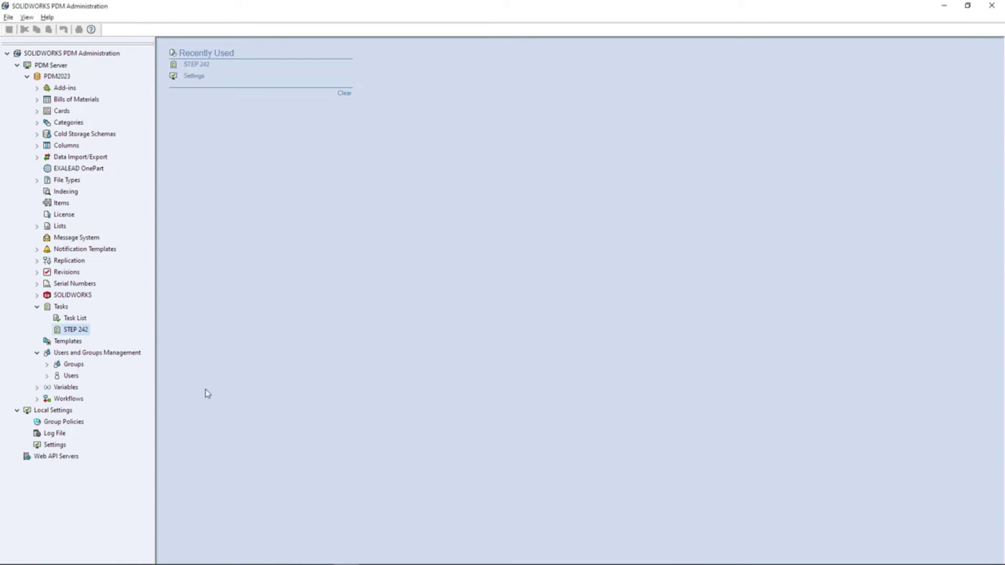
Step: Restore the deleted user's login from the Deleted users list and save
right_click(74, 381)
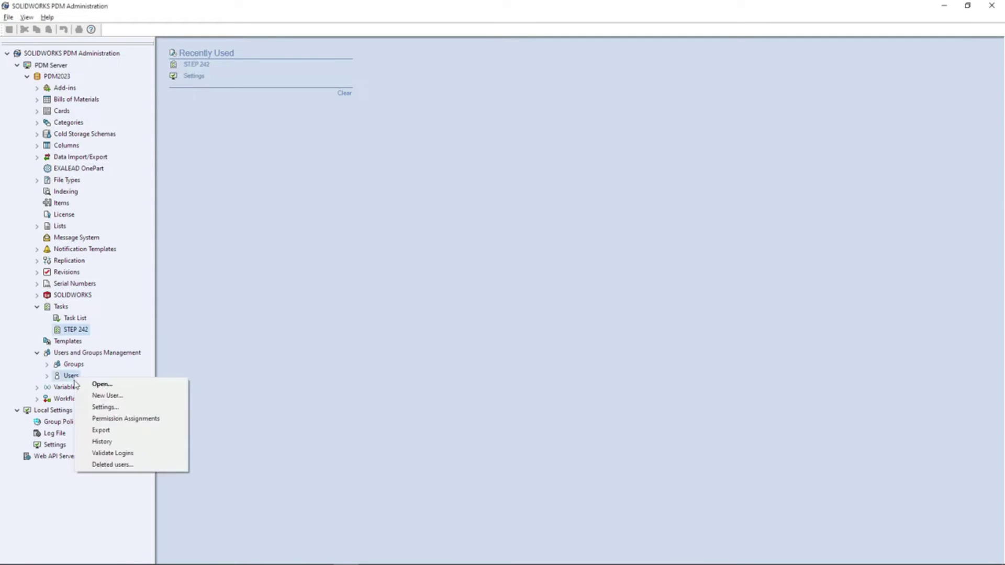
left_click(81, 465)
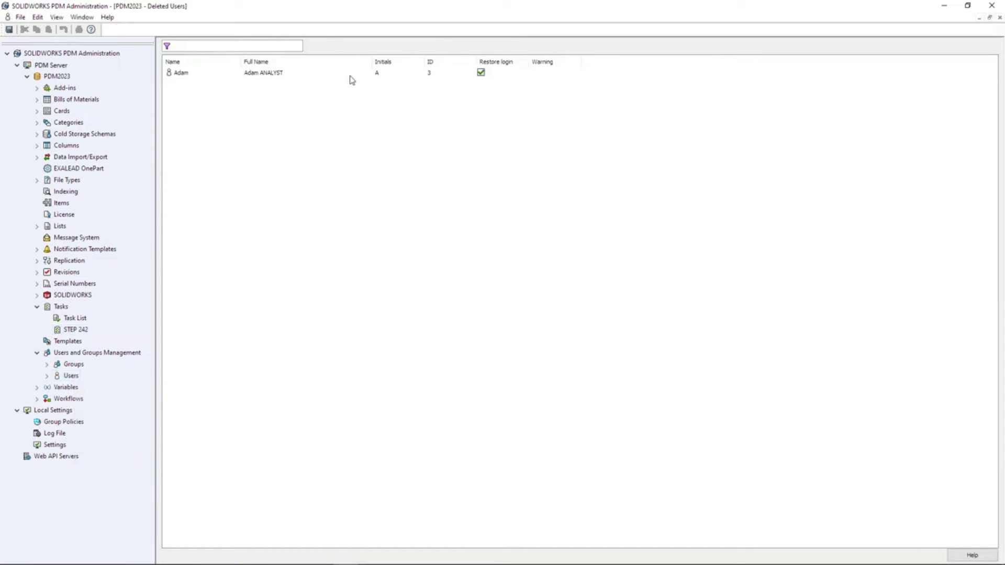
left_click(9, 30)
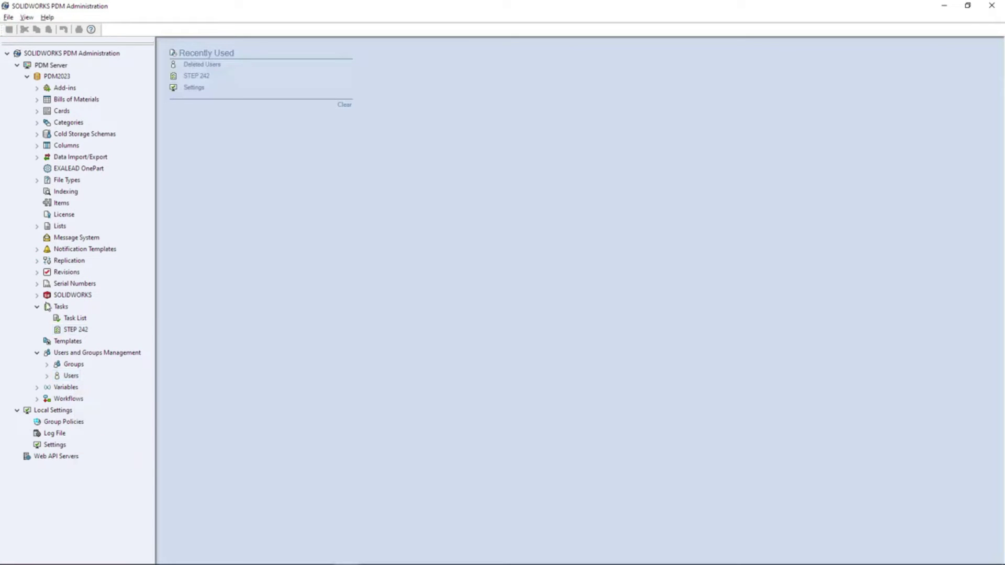
Step: Inspect the engineer user's folder permissions, checking which groups grant Add or rename file and Rollback
right_click(70, 380)
left_click(81, 386)
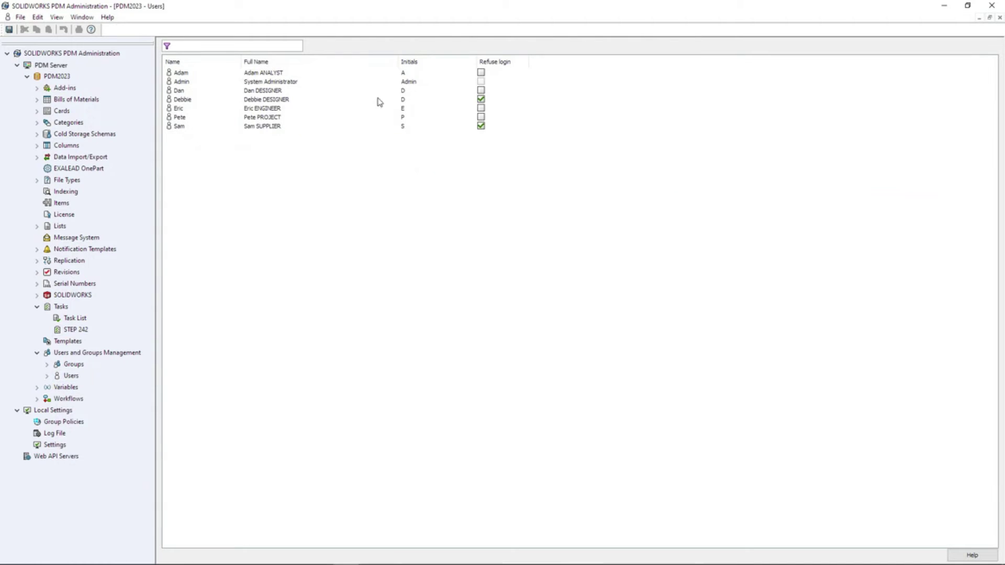
right_click(272, 110)
left_click(296, 112)
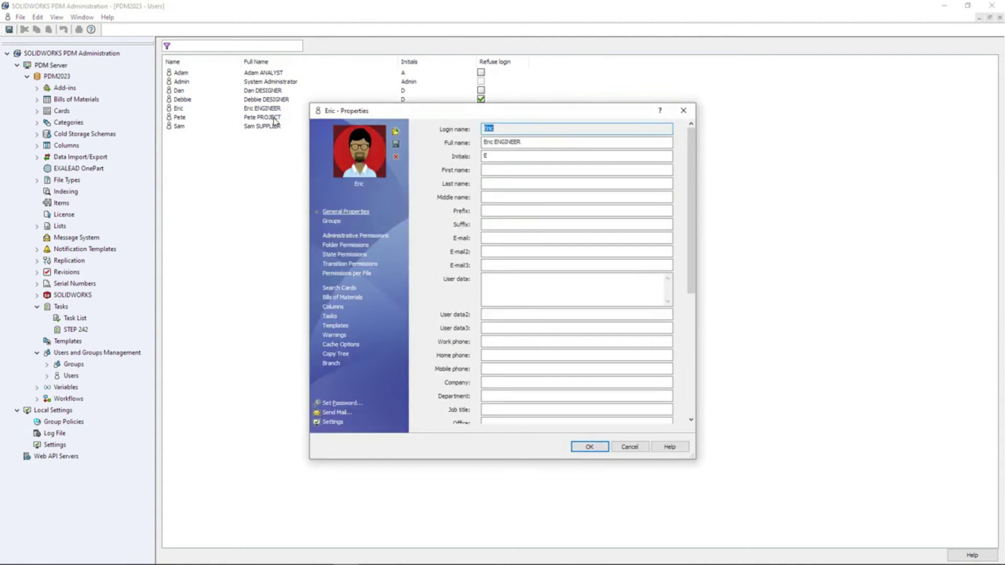
left_click(344, 244)
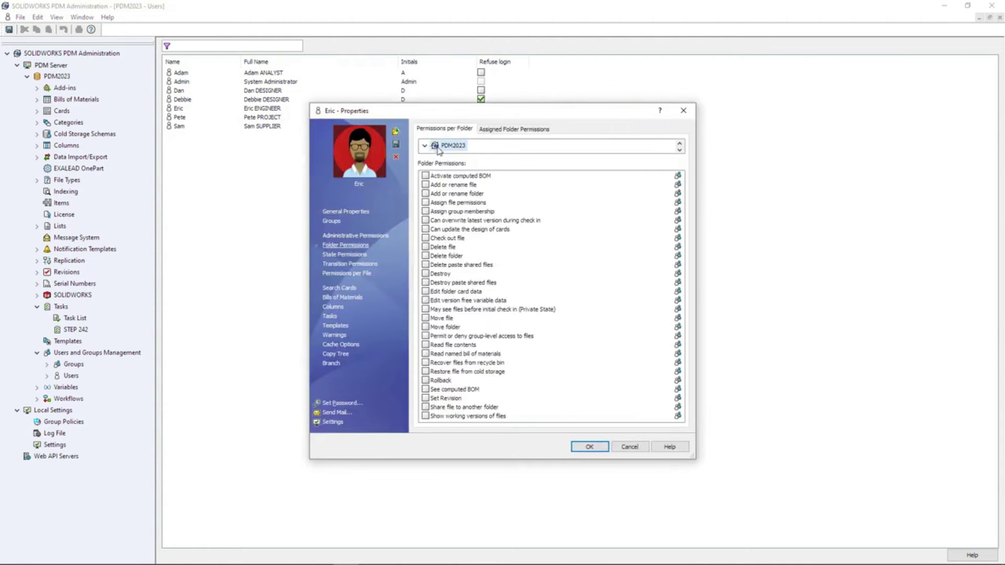
left_click(678, 185)
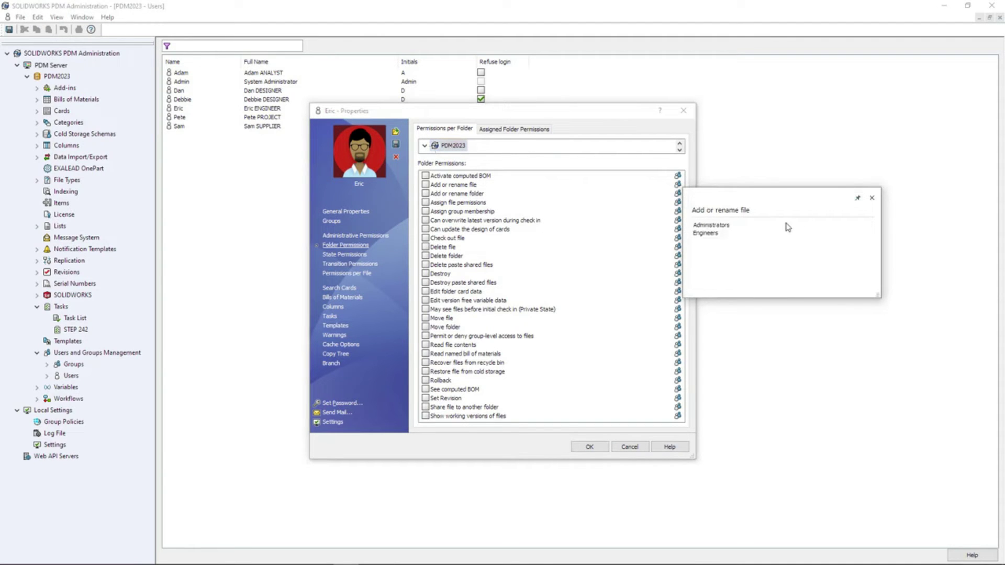
left_click(678, 381)
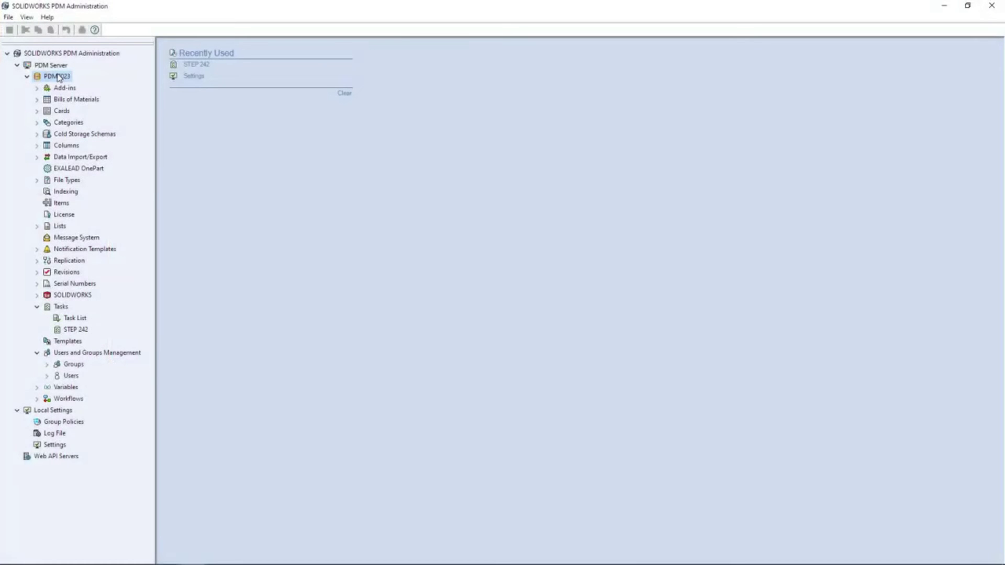
Step: Open the File Vault Properties of the PDM2023 vault
right_click(61, 81)
left_click(64, 82)
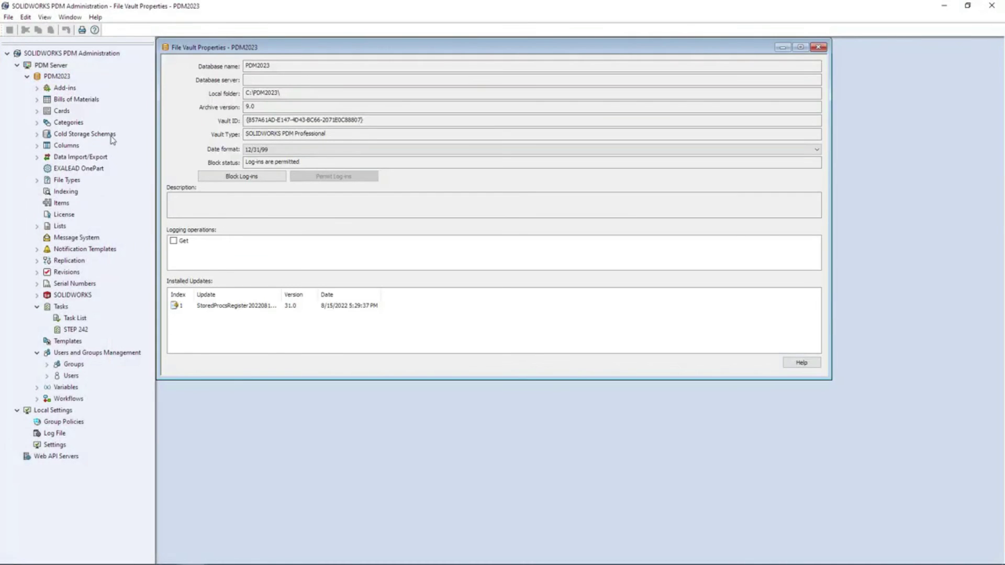